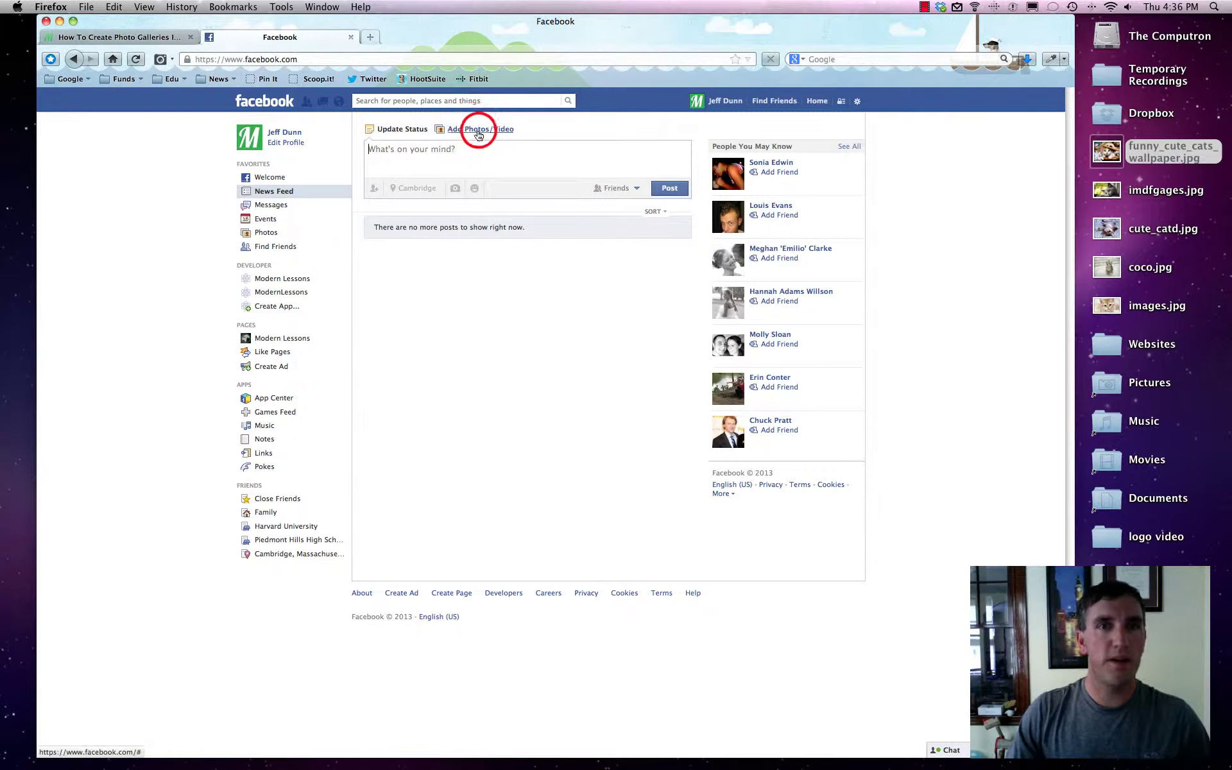
Step: Create a photo album from the five cat images on the Desktop, funny_cute_cats_wallpaper.jpg through images.jpg
{"action": "left_click", "coordinate": [478, 130]}
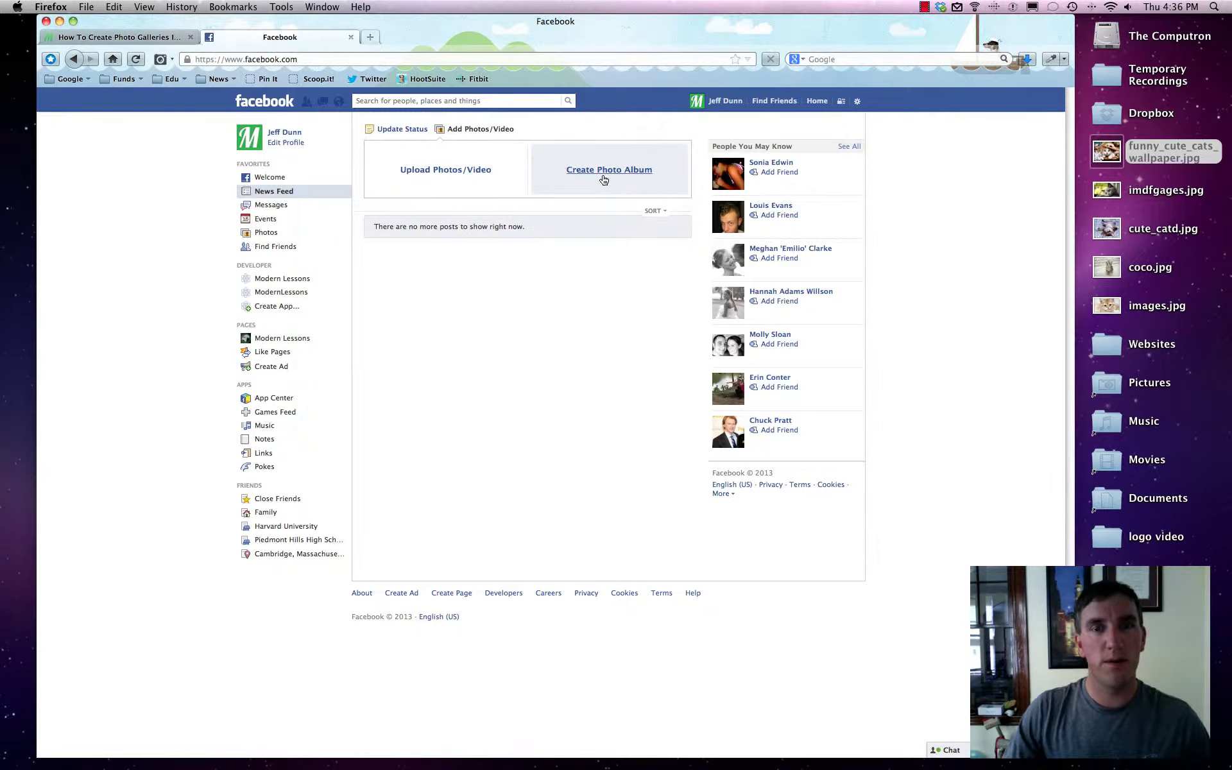
{"action": "left_click", "coordinate": [603, 174]}
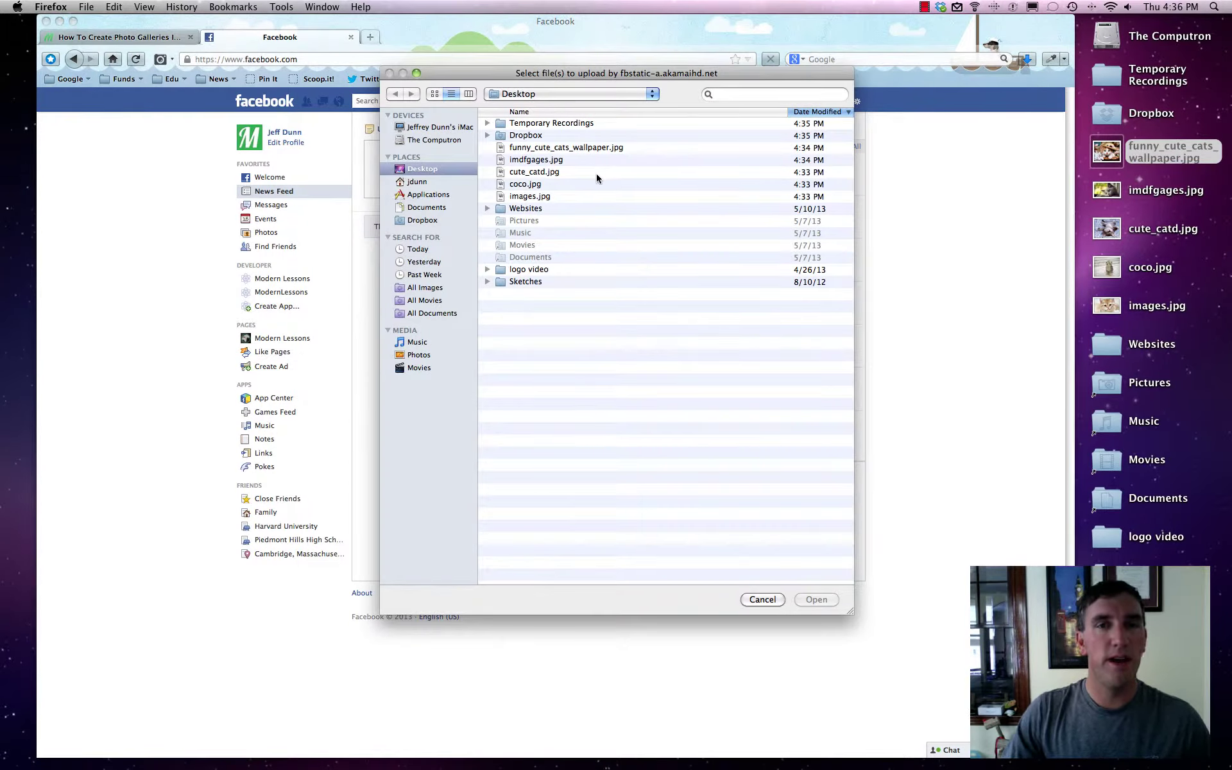
{"action": "left_click", "coordinate": [545, 148]}
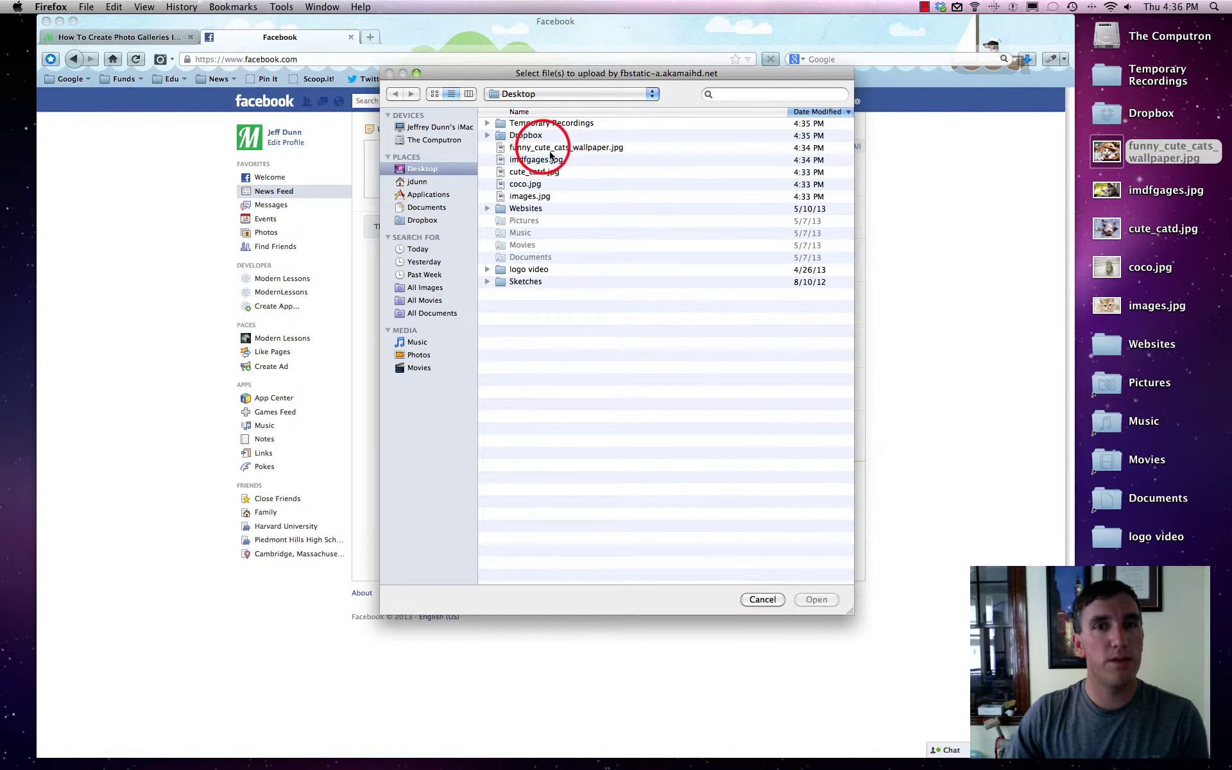
{"action": "left_click", "coordinate": [543, 147]}
{"action": "left_click", "coordinate": [533, 197], "text": "shift"}
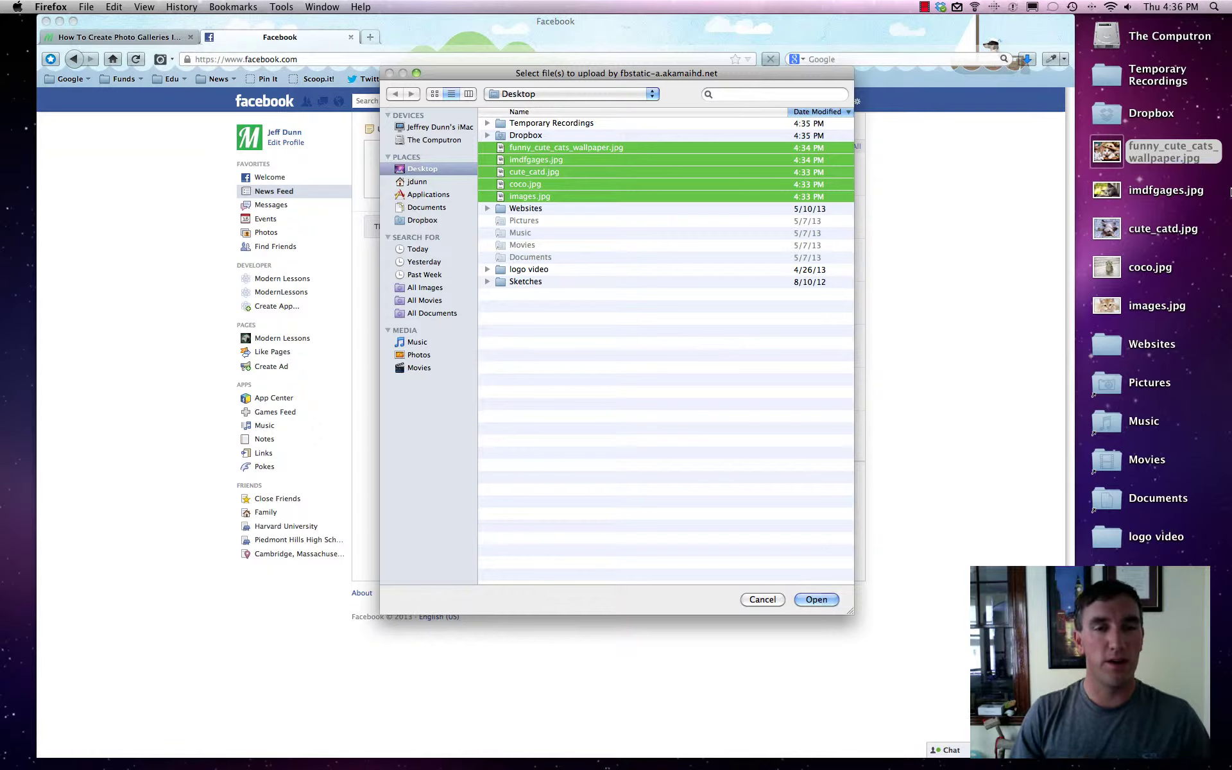
{"action": "key", "text": "Return"}
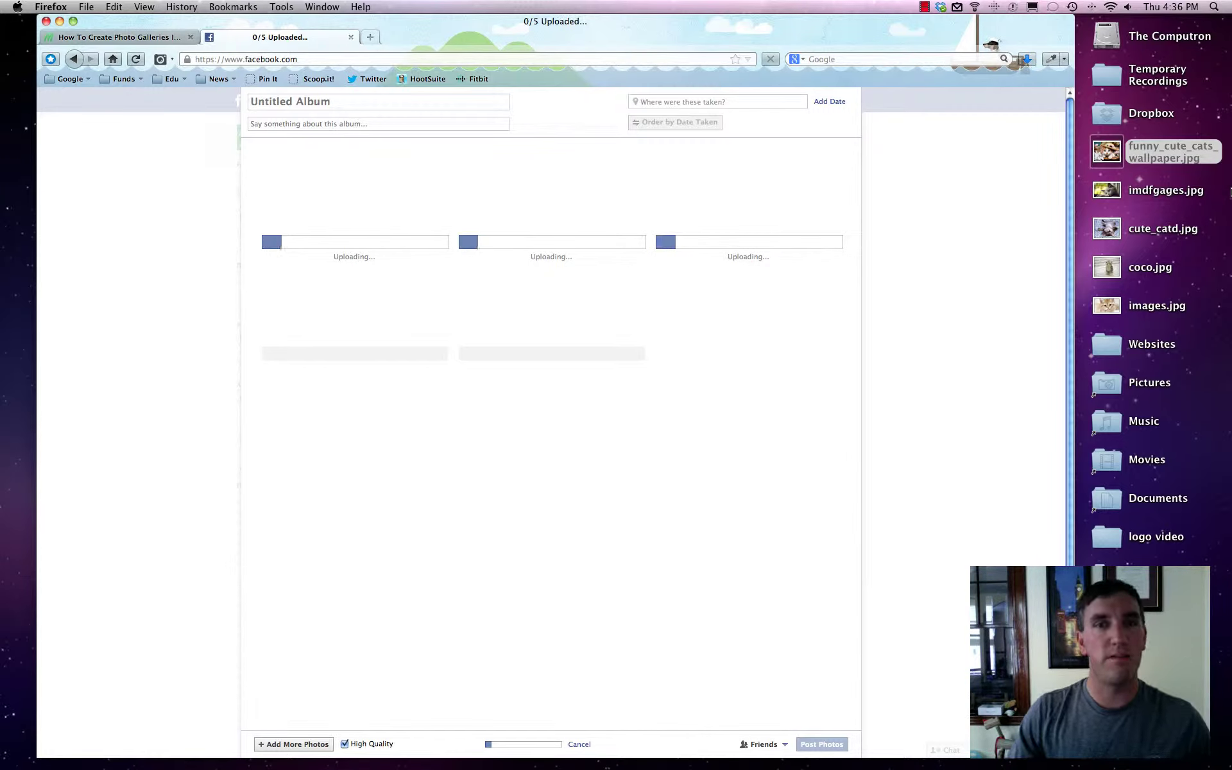
Step: Title the album "Cute Cat Album" and describe it as "These are some adorable cats!"
{"action": "left_click", "coordinate": [432, 107]}
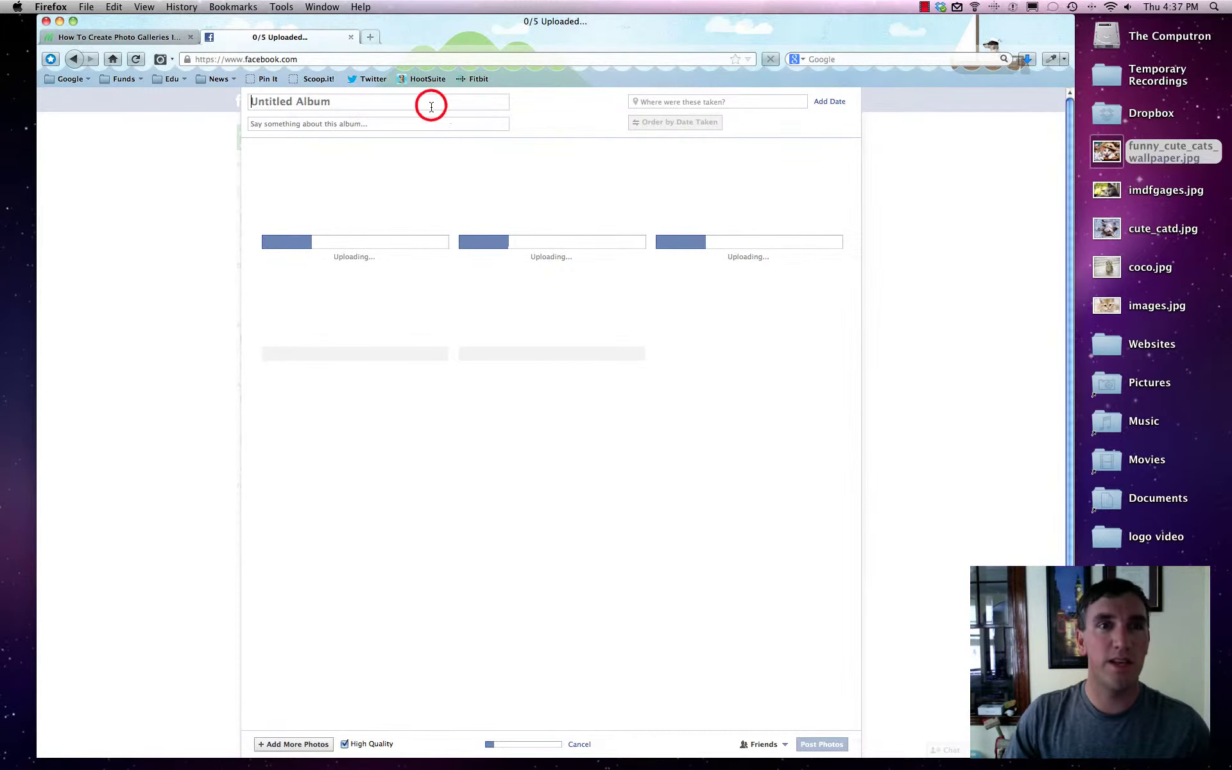
{"action": "left_click", "coordinate": [432, 107]}
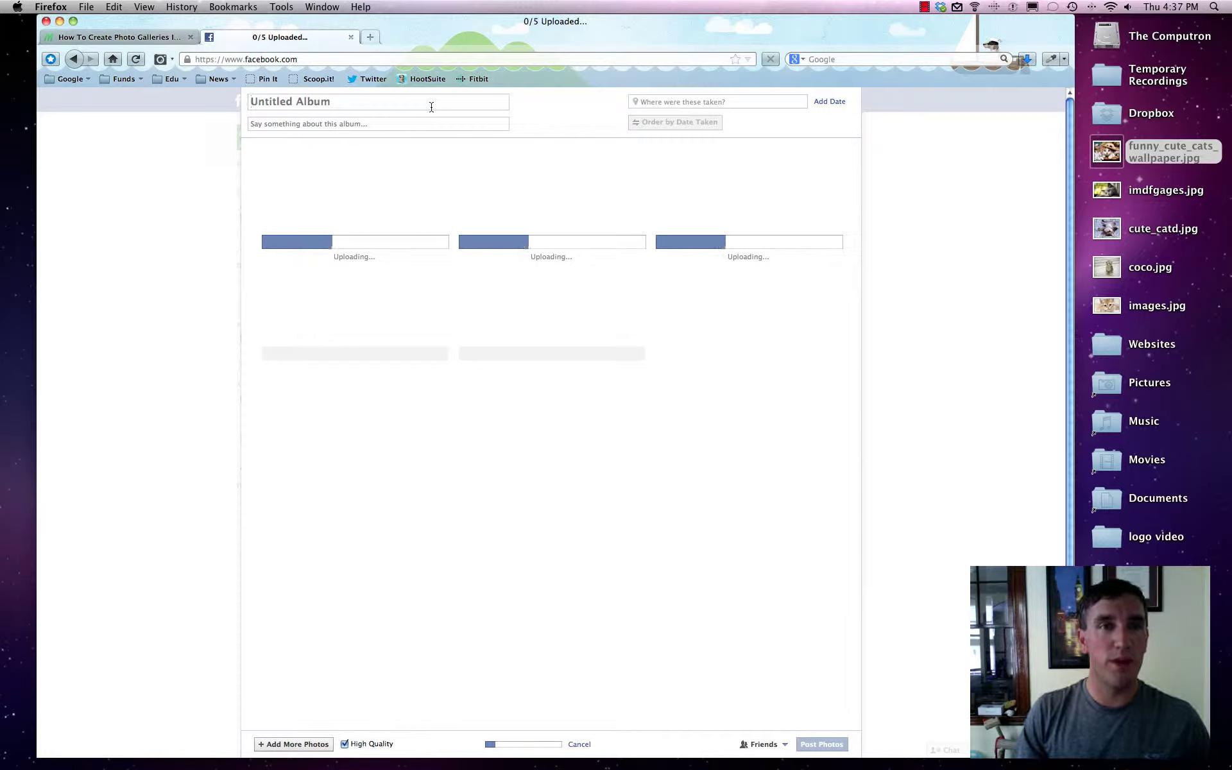
{"action": "type", "text": "Cute "}
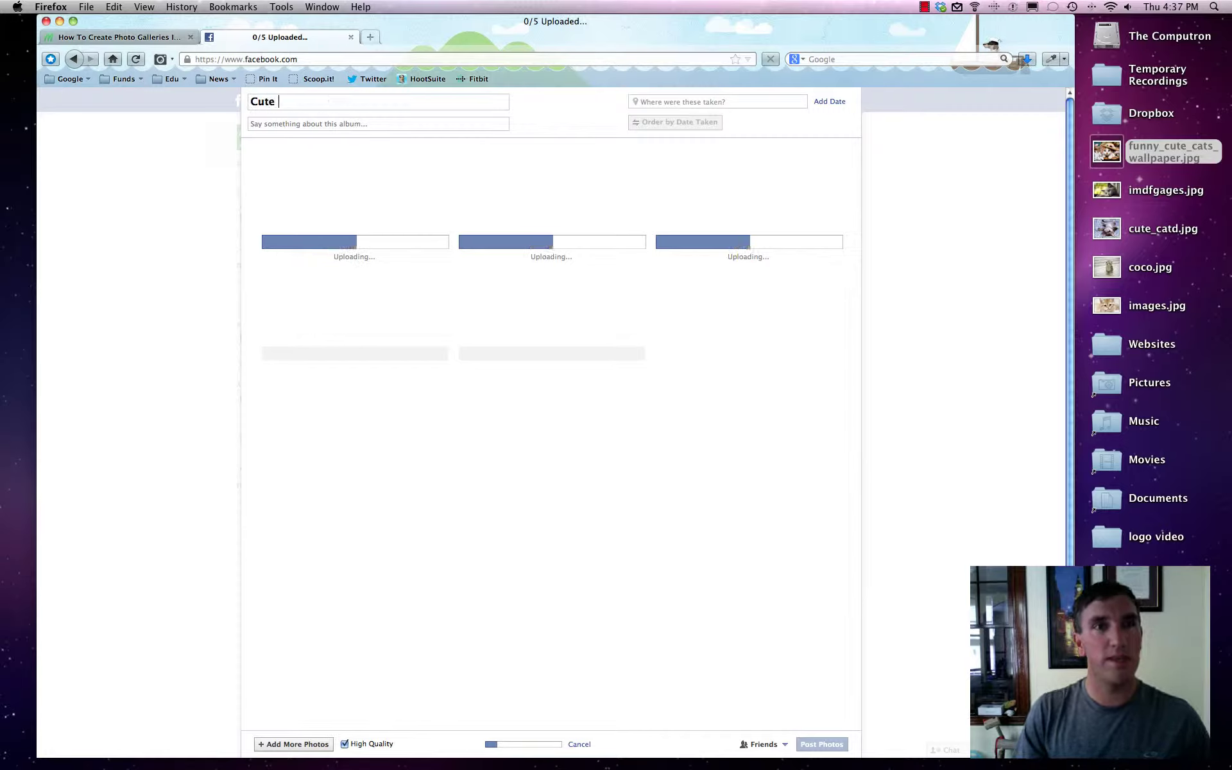
{"action": "type", "text": "Cat Album"}
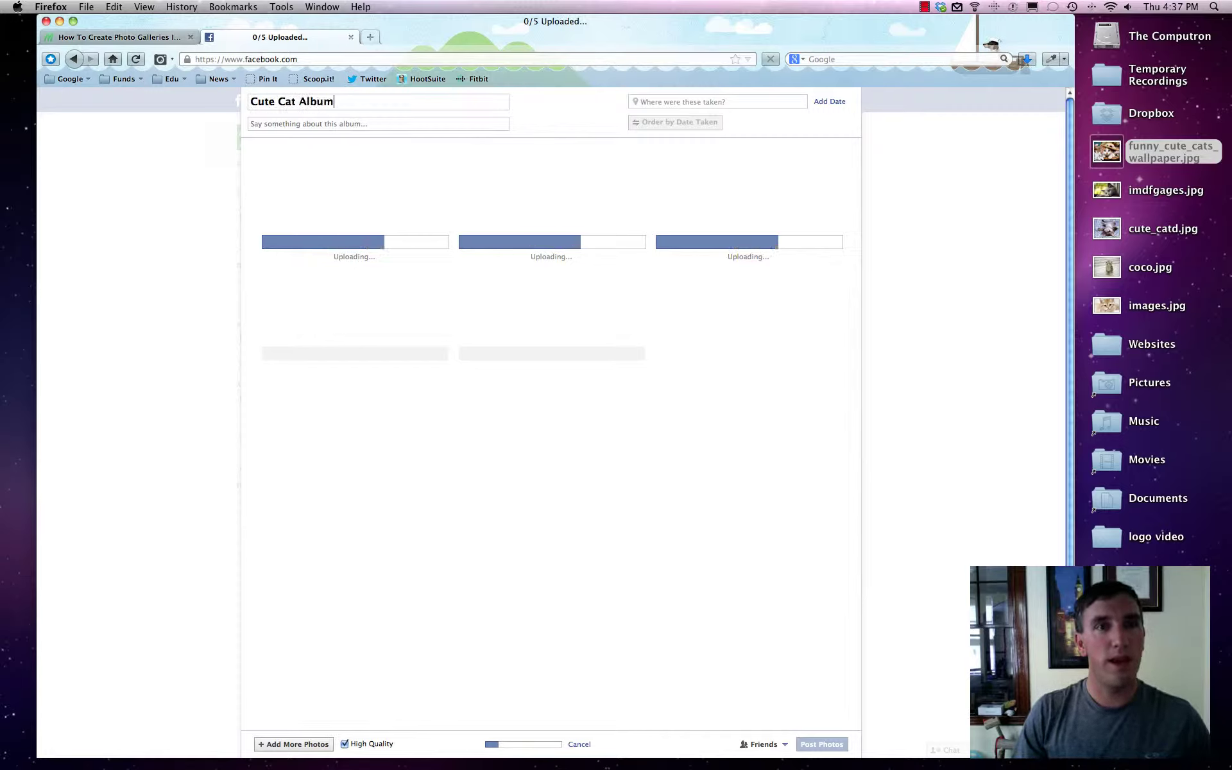
{"action": "left_click", "coordinate": [319, 127]}
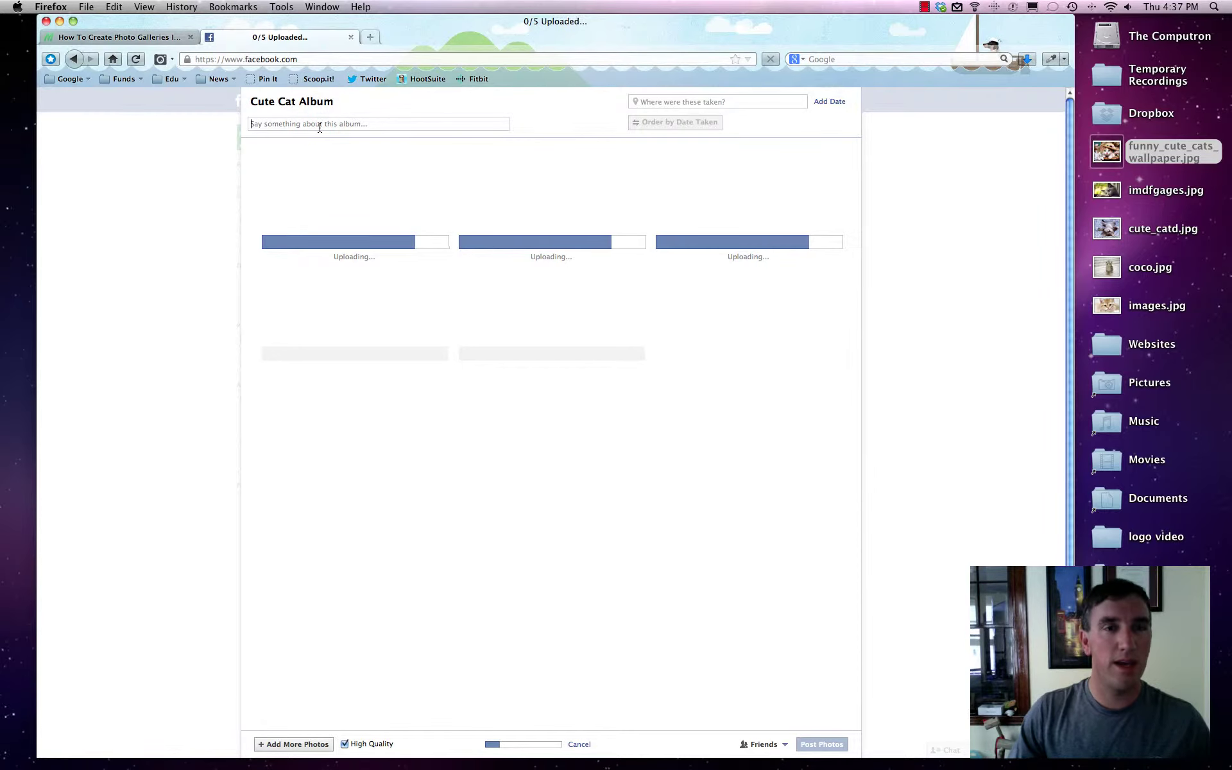
{"action": "type", "text": "These are some adorable cats!"}
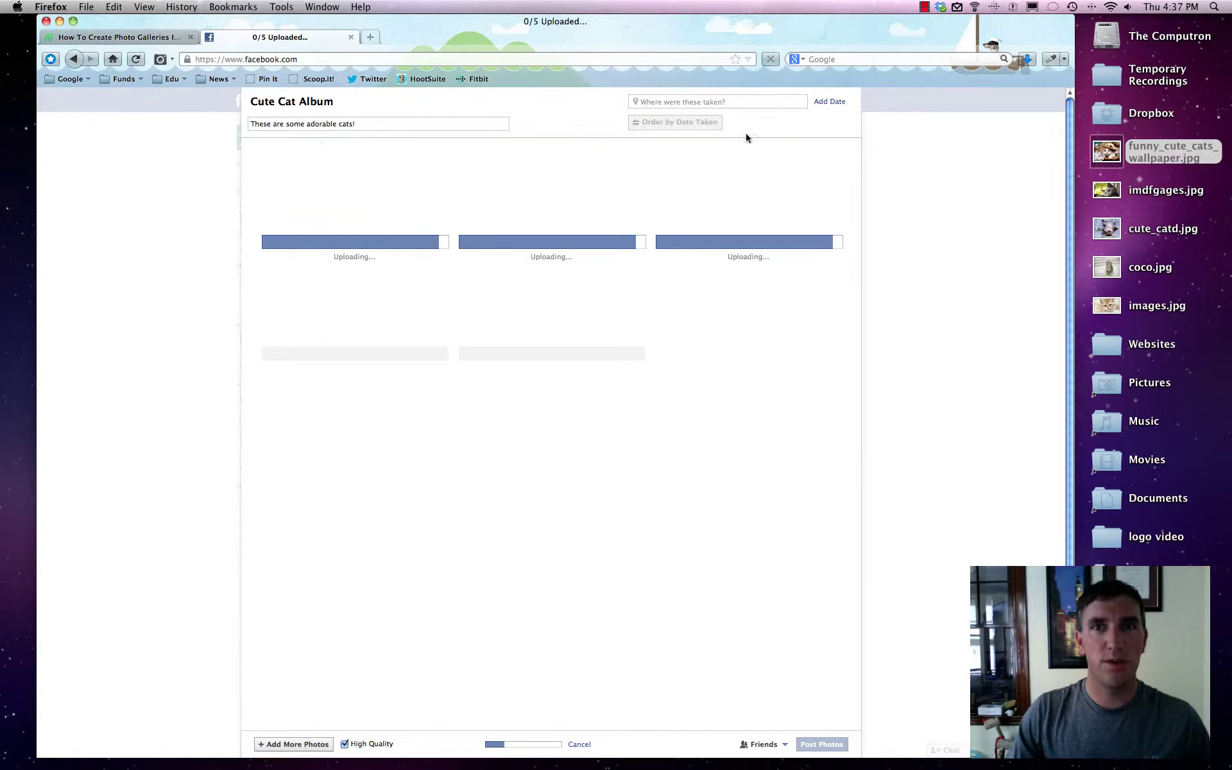
Step: Set the album's location to Cambridge, England, and save May 16, 2013 as its date
{"action": "left_click", "coordinate": [675, 102]}
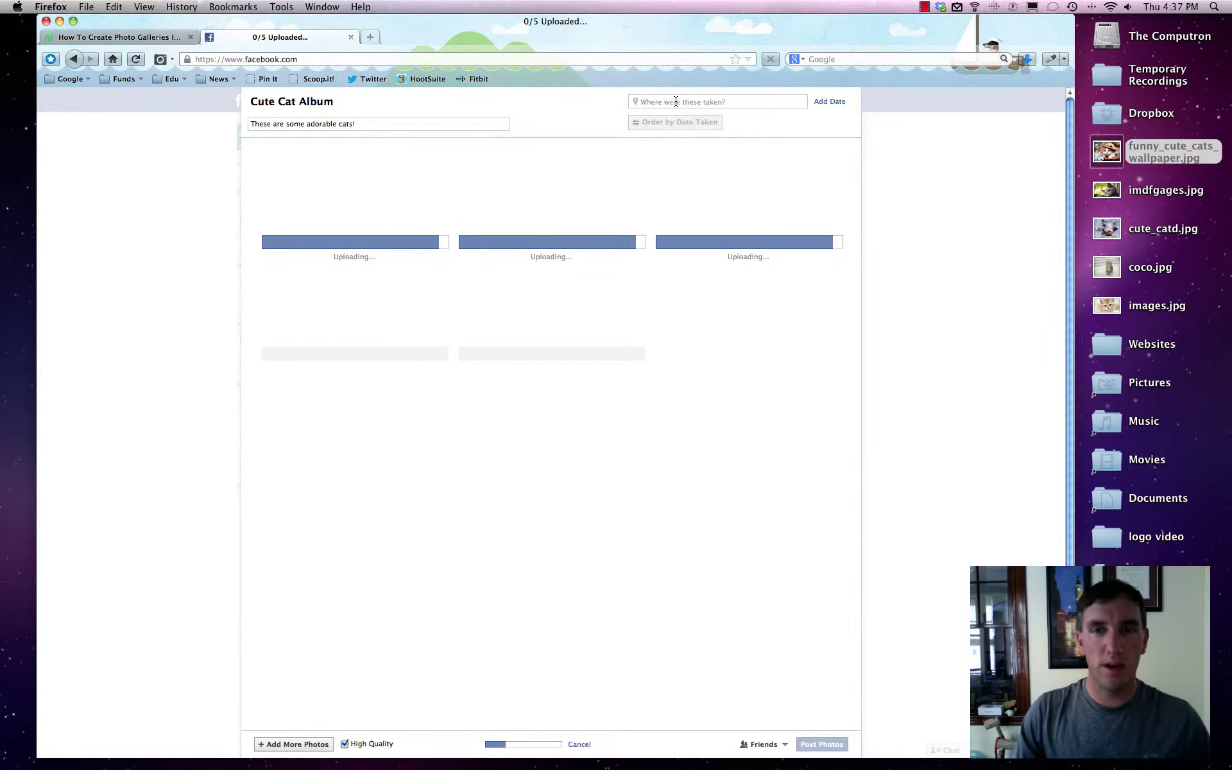
{"action": "type", "text": "Cambridge"}
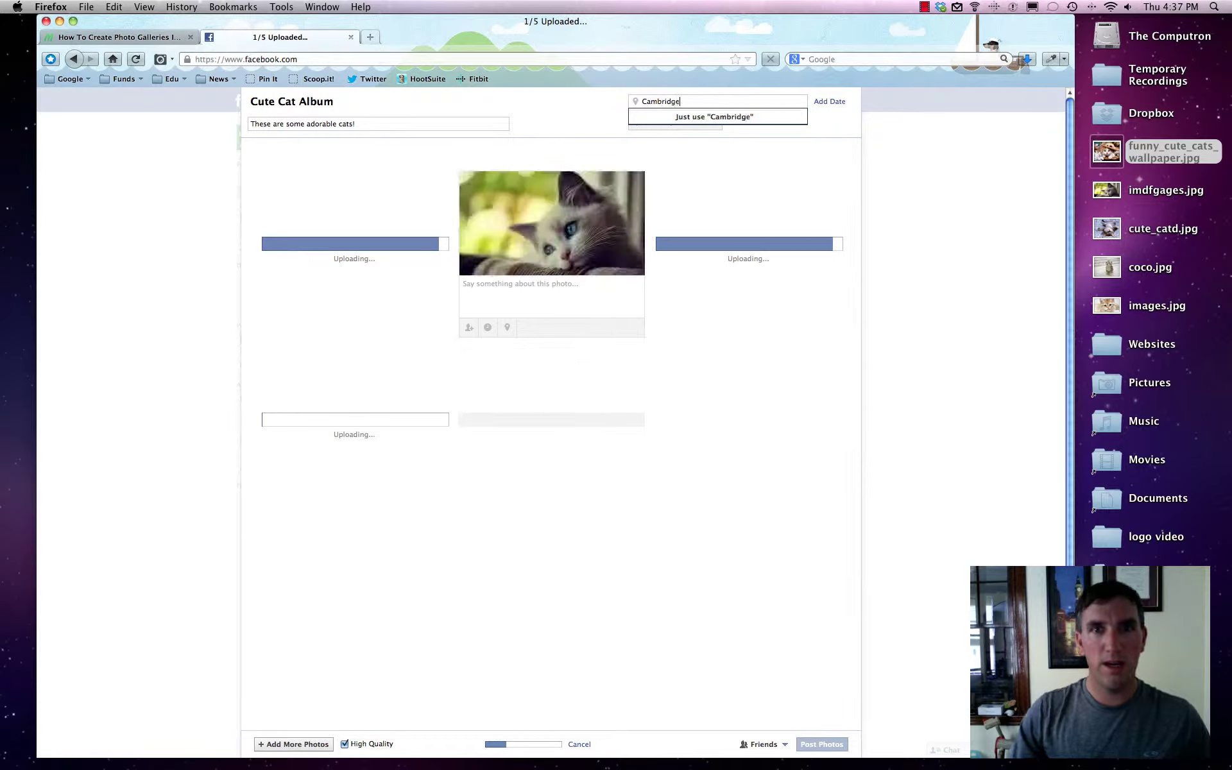
{"action": "left_click", "coordinate": [691, 147]}
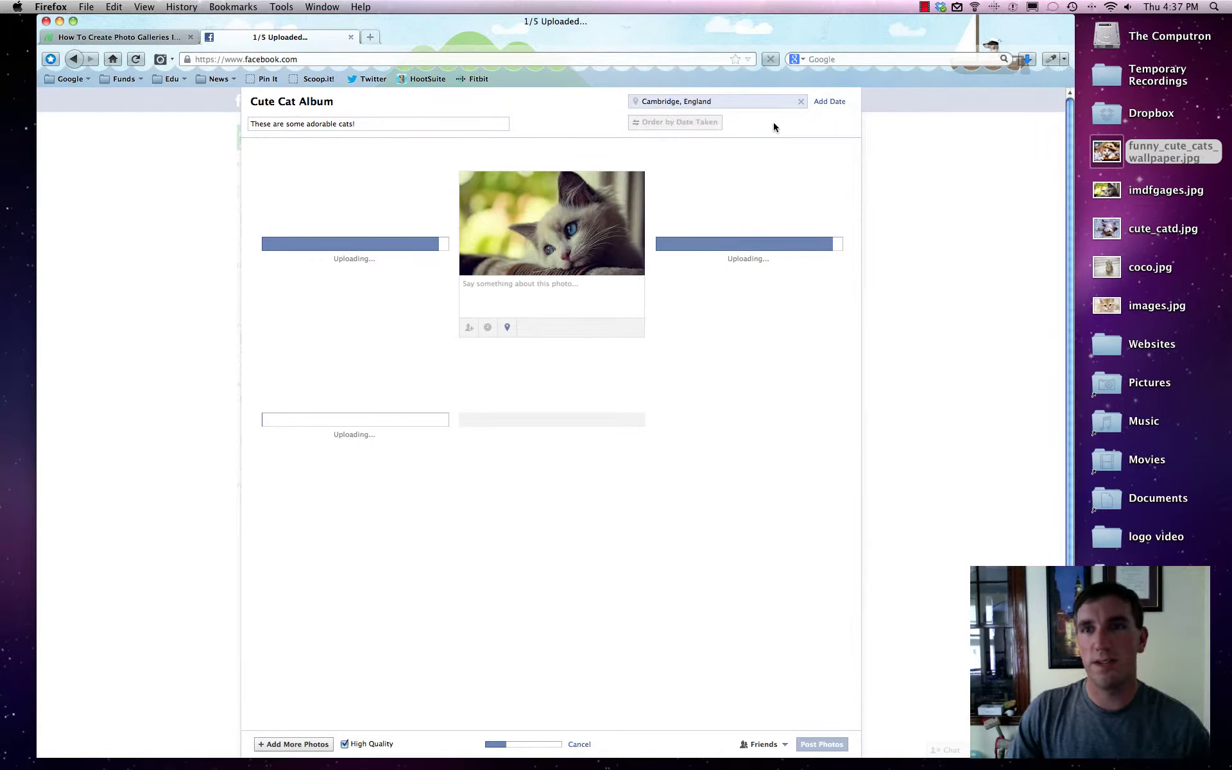
{"action": "left_click", "coordinate": [829, 101]}
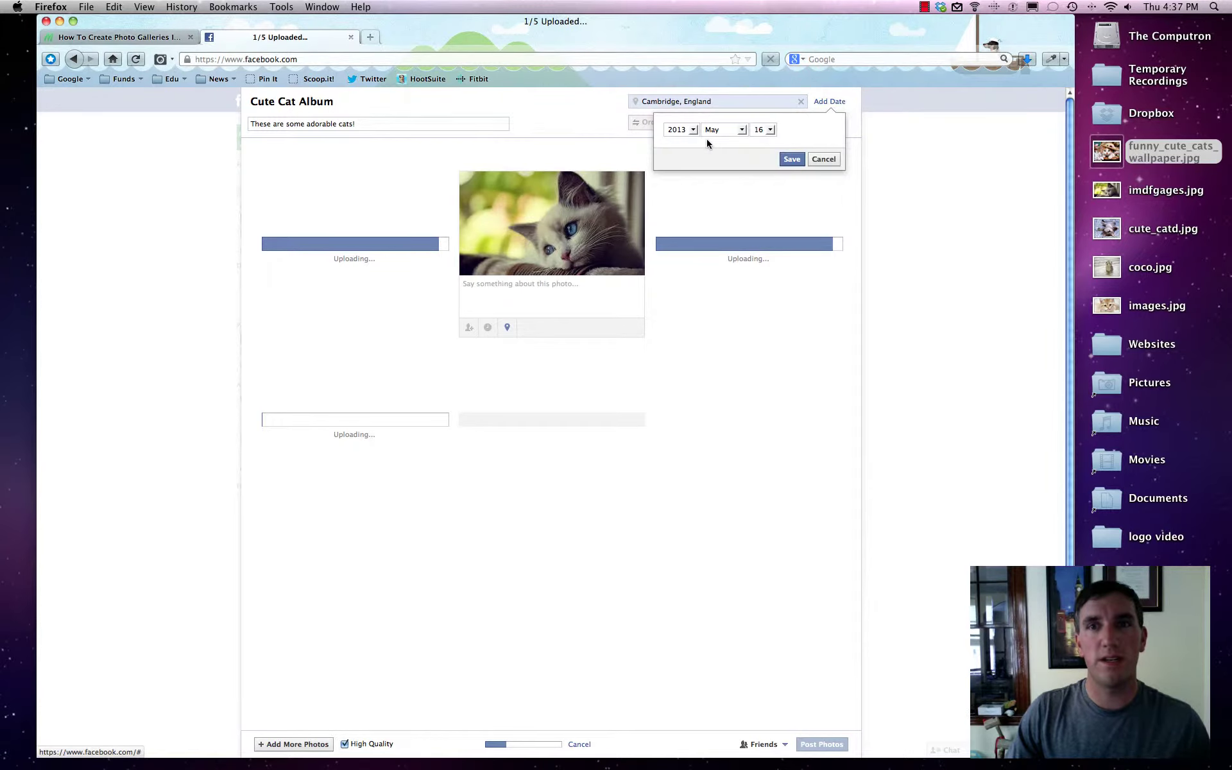
{"action": "left_click", "coordinate": [792, 159]}
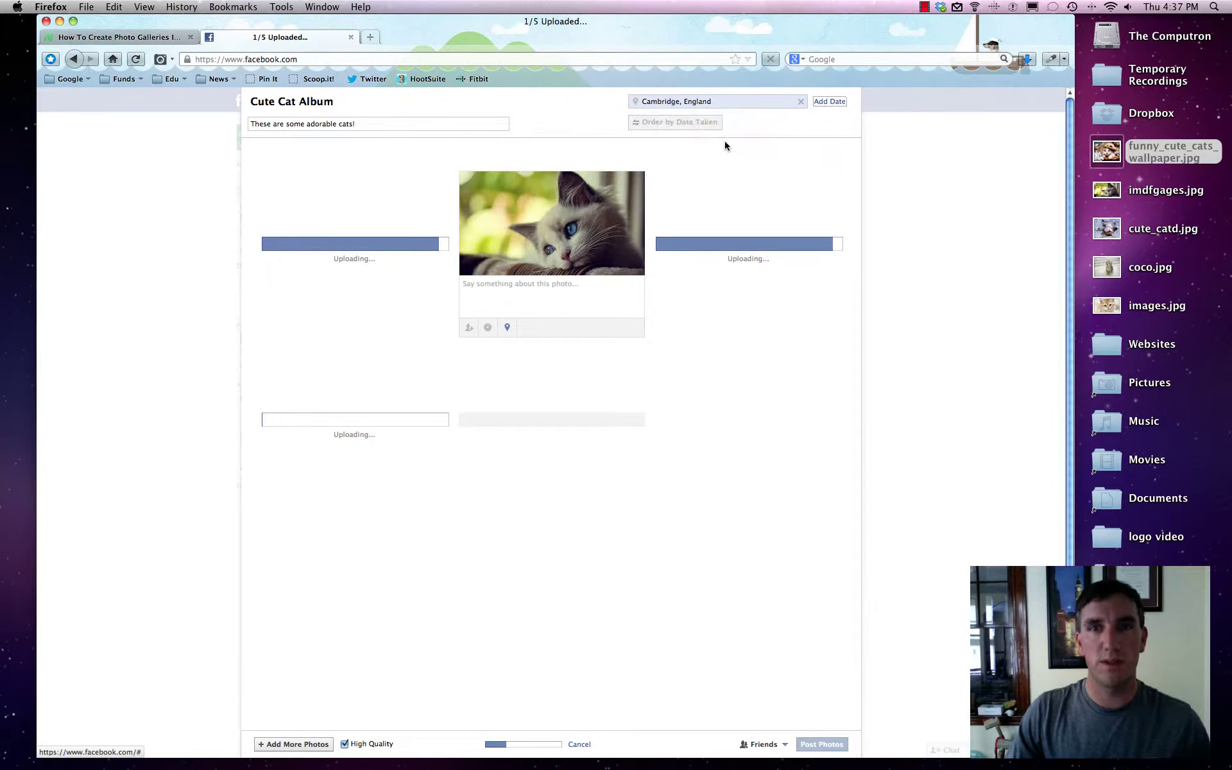
{"action": "left_click", "coordinate": [769, 126]}
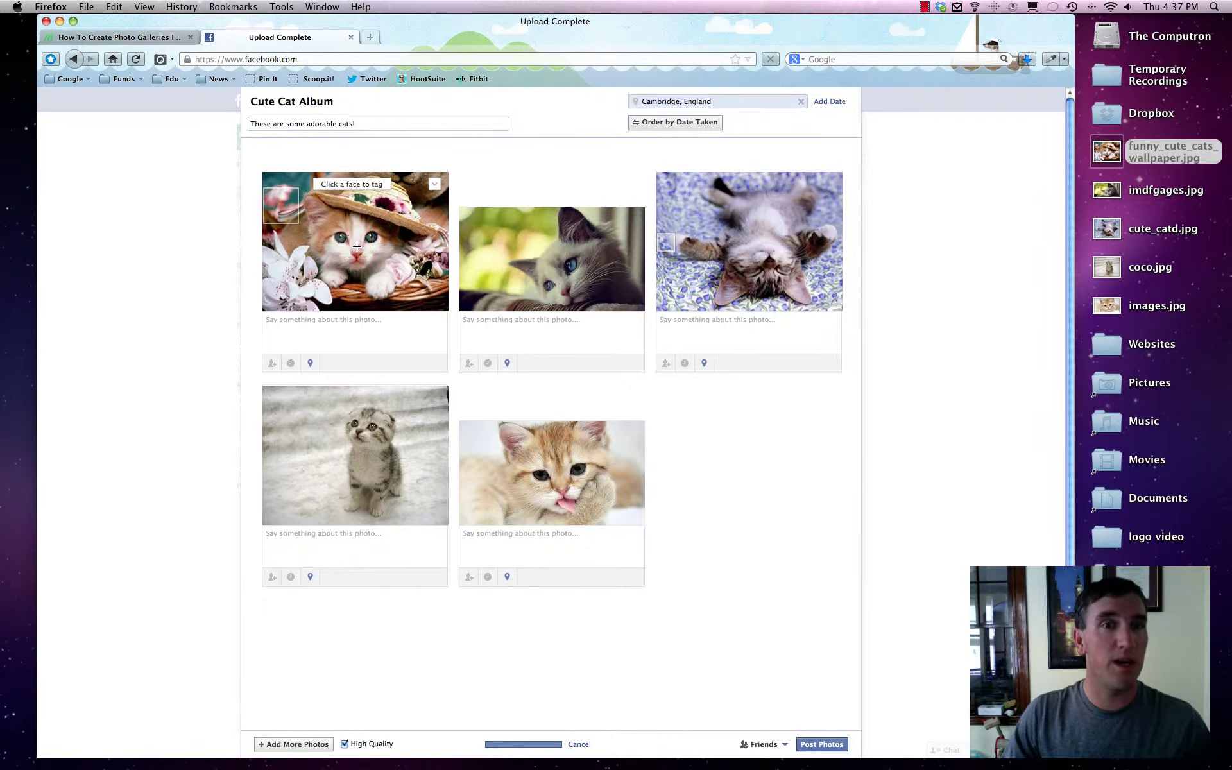
Step: Tag the account owner on the face of the kitten wearing the straw hat
{"action": "left_click", "coordinate": [357, 247]}
{"action": "type", "text": "J"}
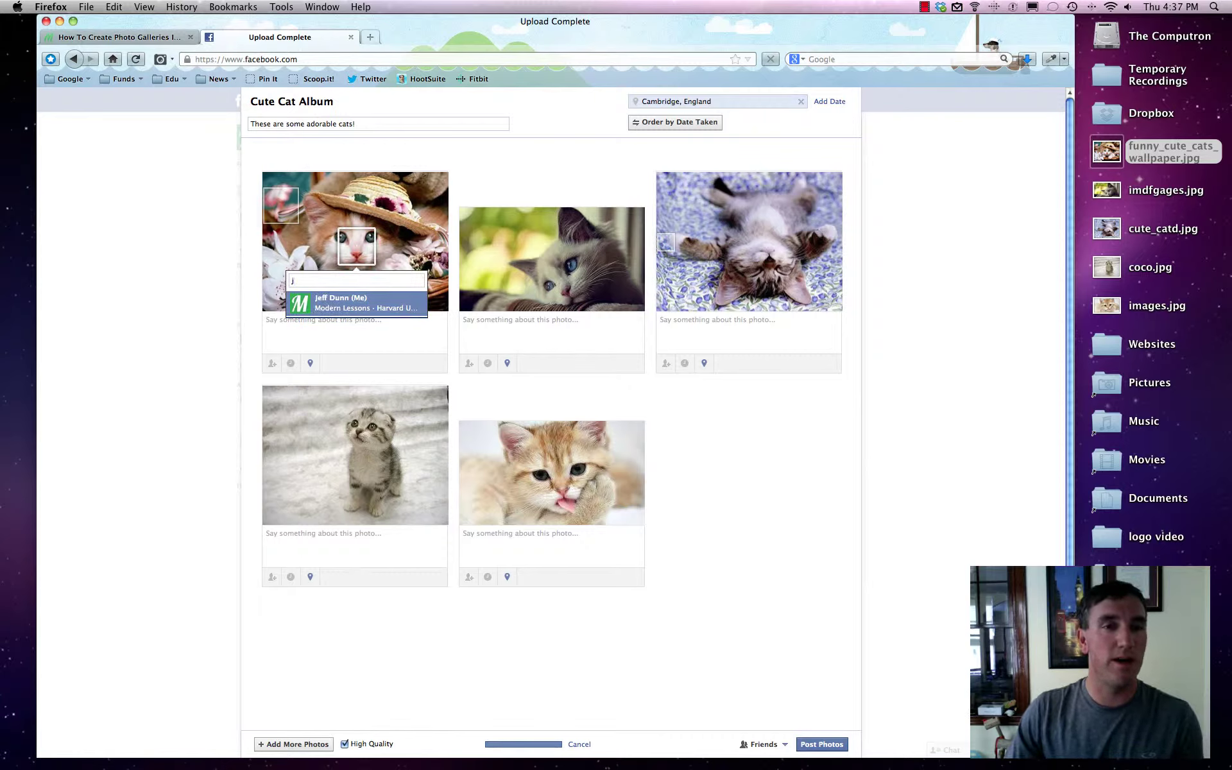
{"action": "left_click", "coordinate": [350, 299]}
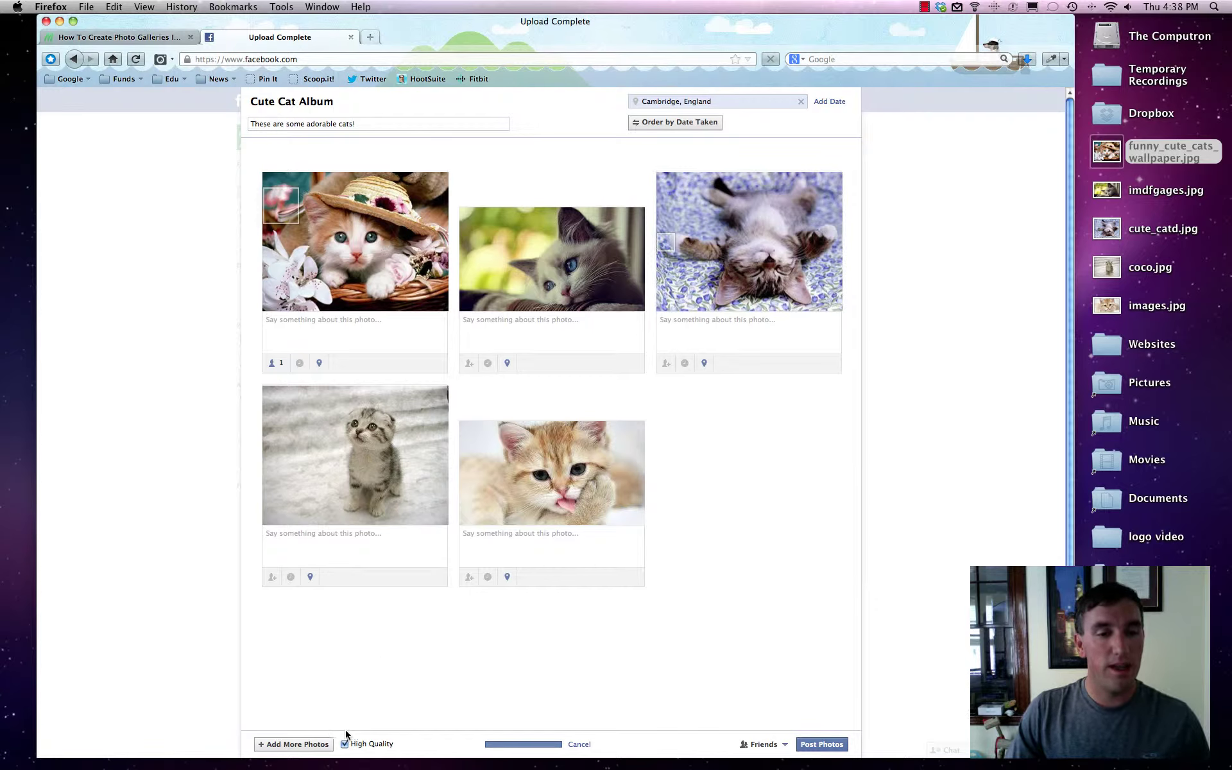
{"action": "left_click", "coordinate": [305, 746]}
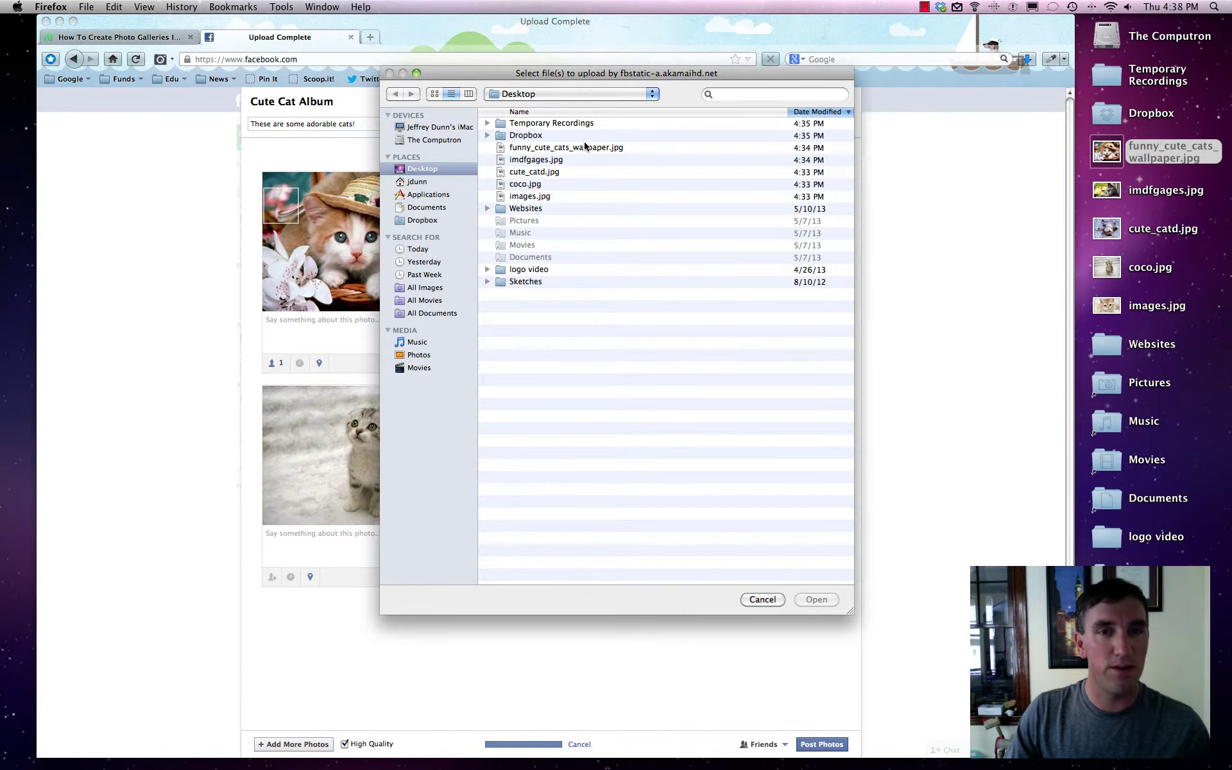
{"action": "left_click", "coordinate": [762, 599]}
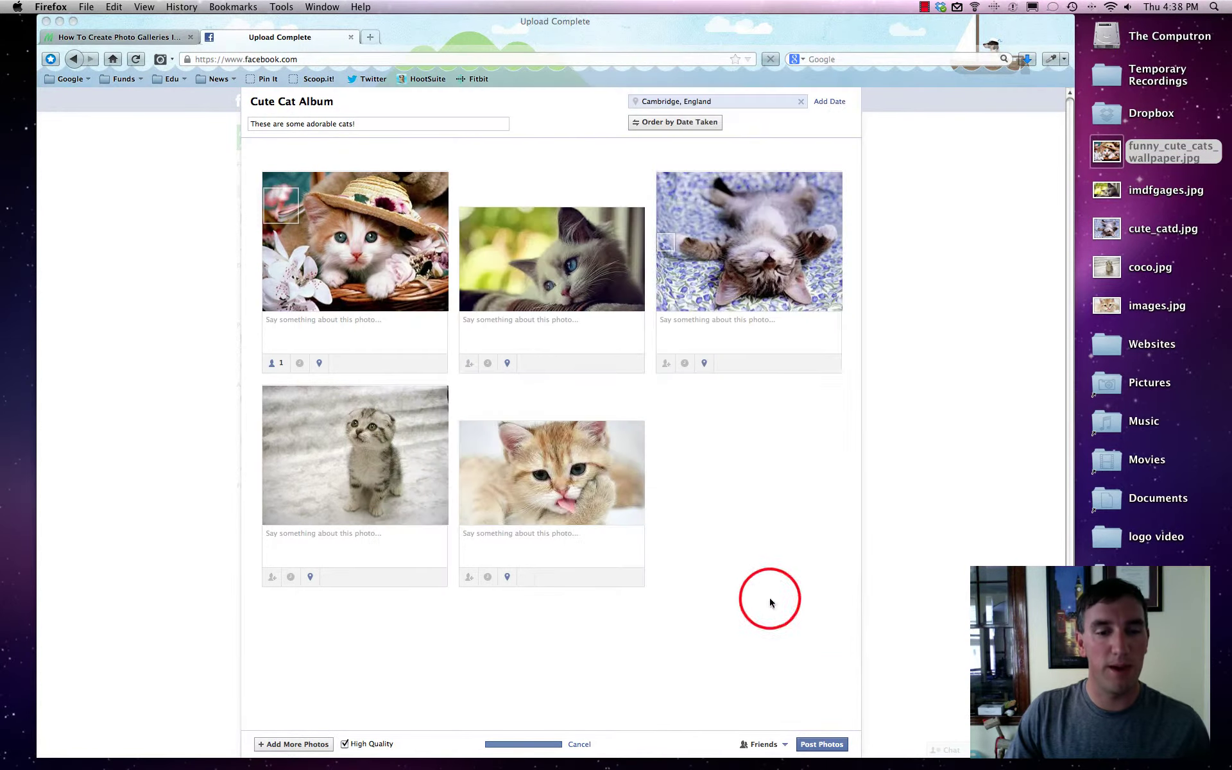
{"action": "left_click", "coordinate": [345, 744]}
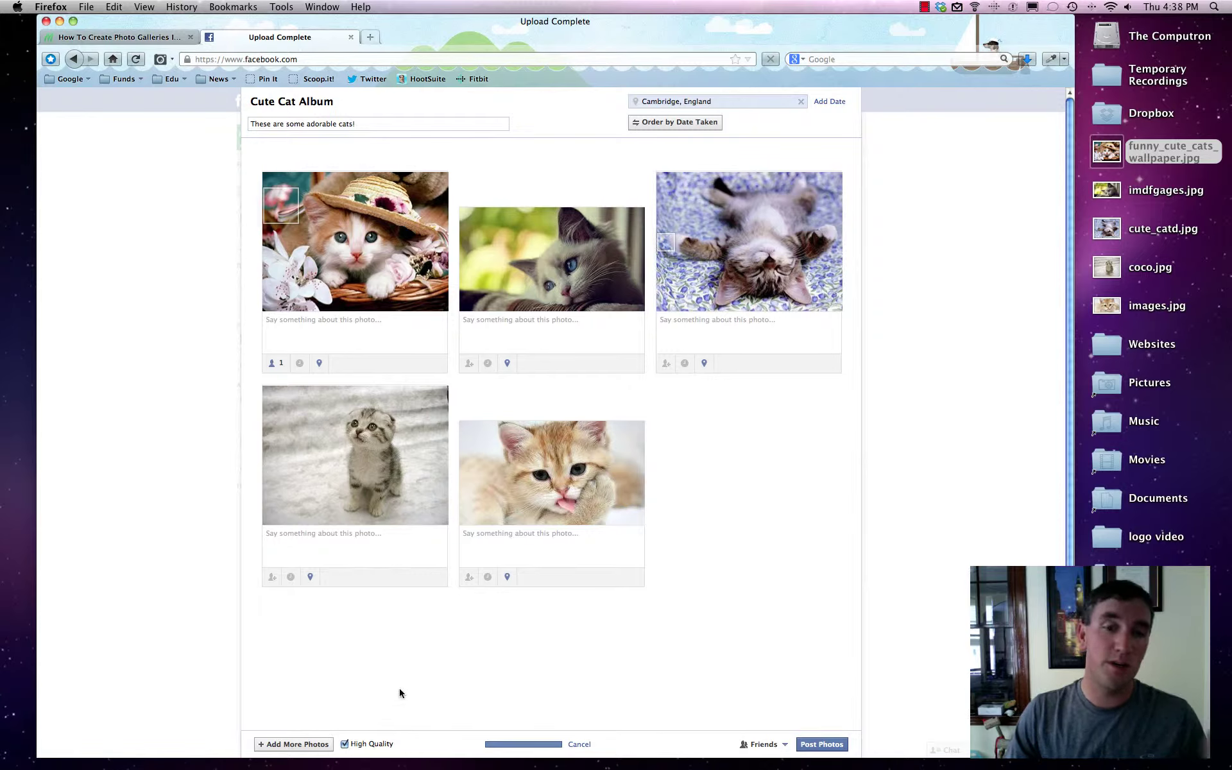
Step: Try custom privacy for the album with sharing limited to Specific People or Lists, and discard the changes
{"action": "left_click", "coordinate": [784, 748]}
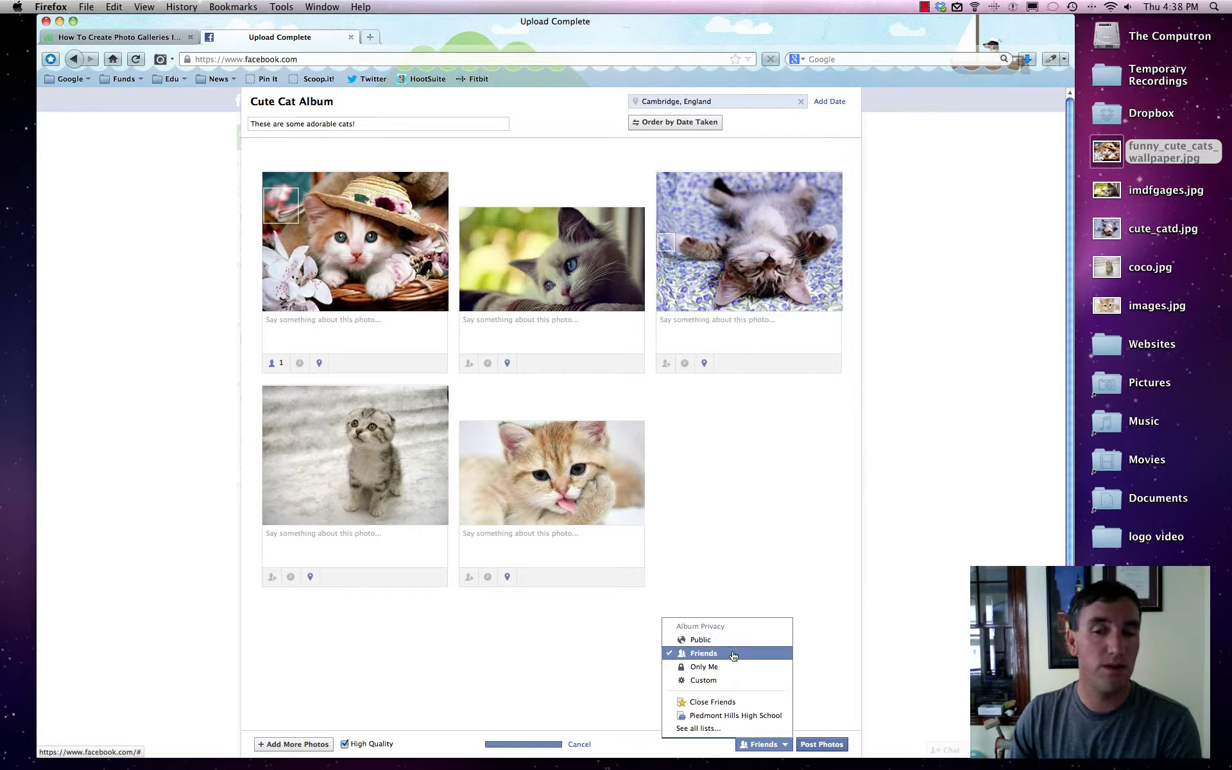
{"action": "left_click", "coordinate": [727, 684]}
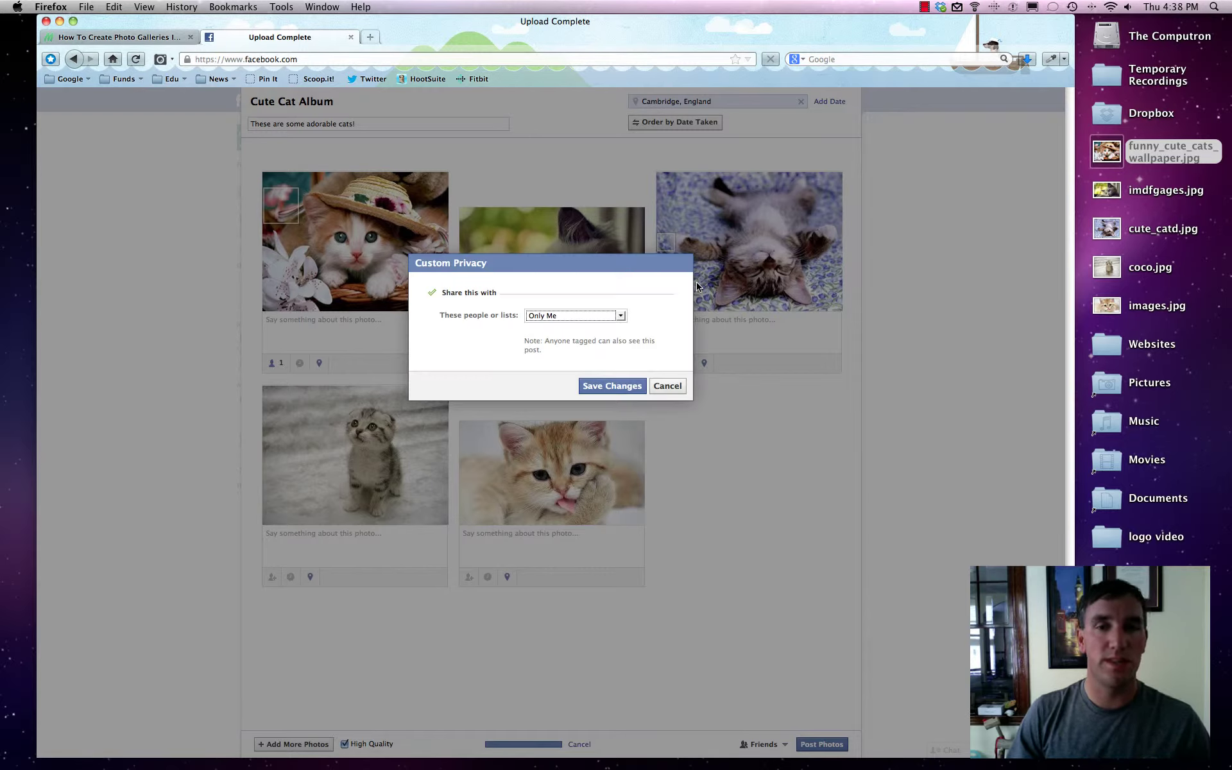
{"action": "left_click", "coordinate": [557, 314]}
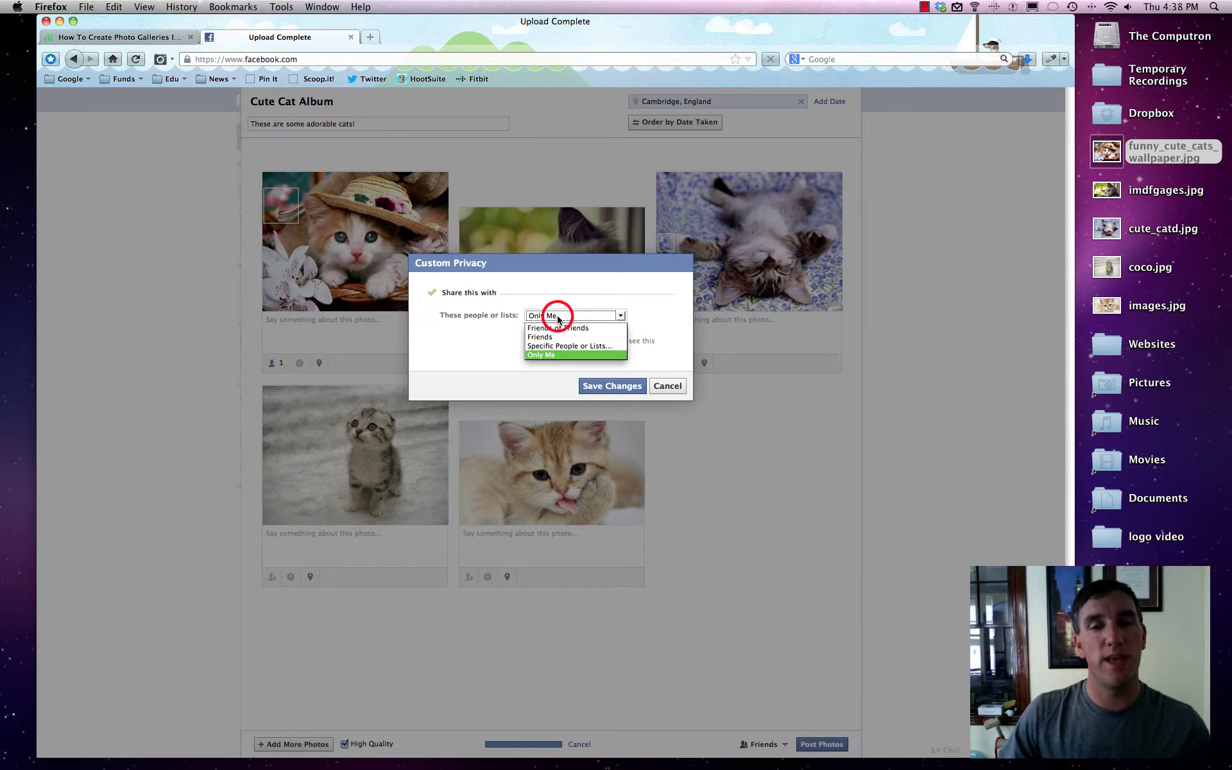
{"action": "left_click", "coordinate": [575, 346]}
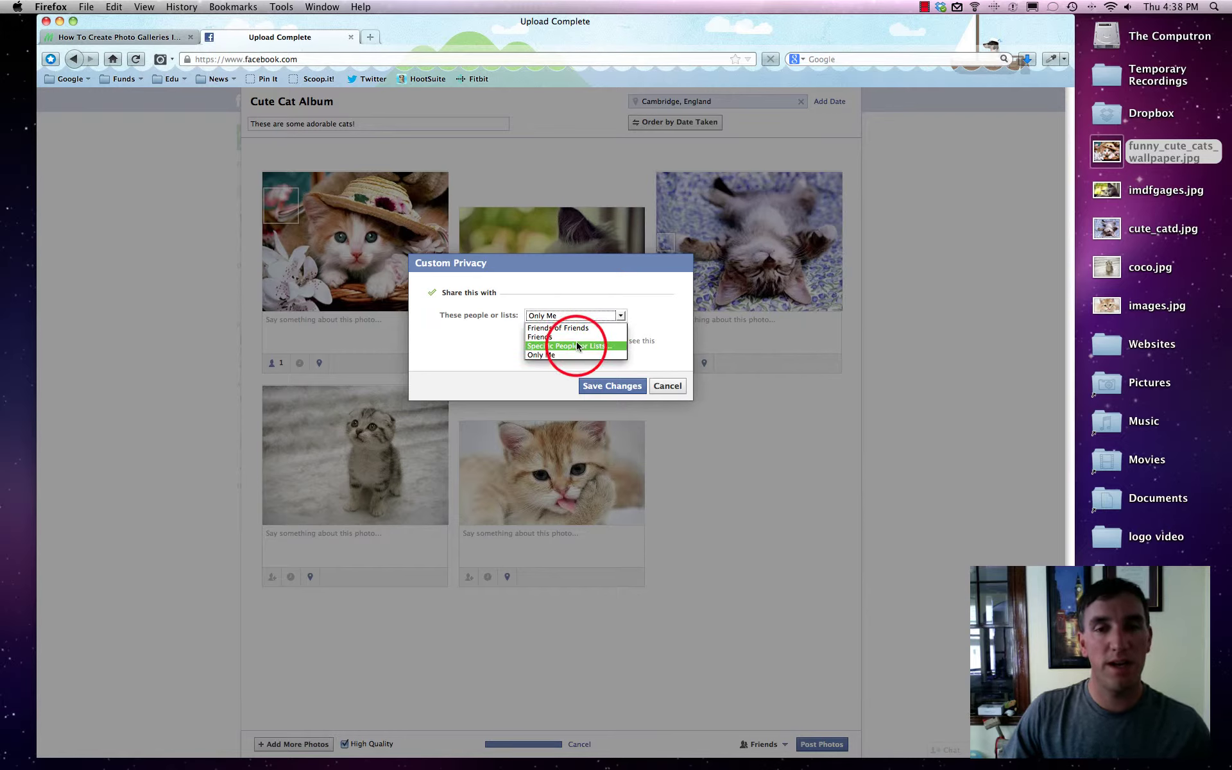
{"action": "left_click", "coordinate": [549, 336]}
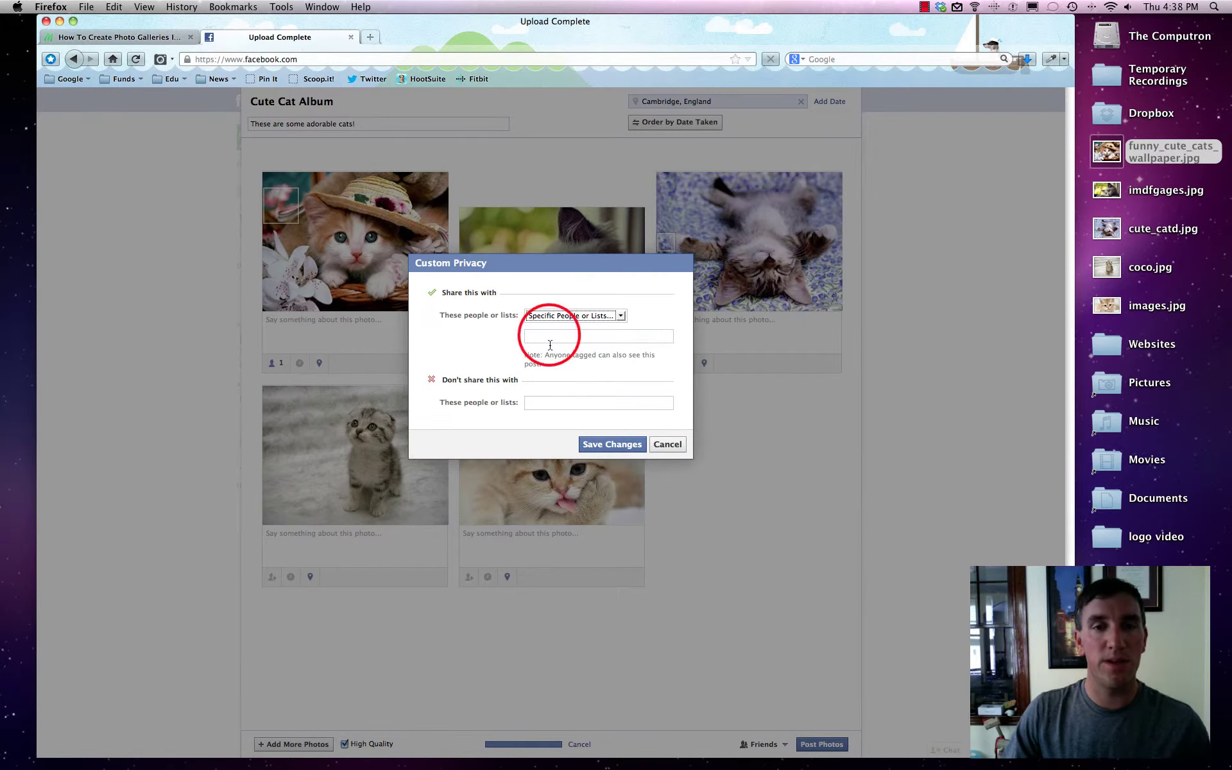
{"action": "left_click", "coordinate": [553, 403]}
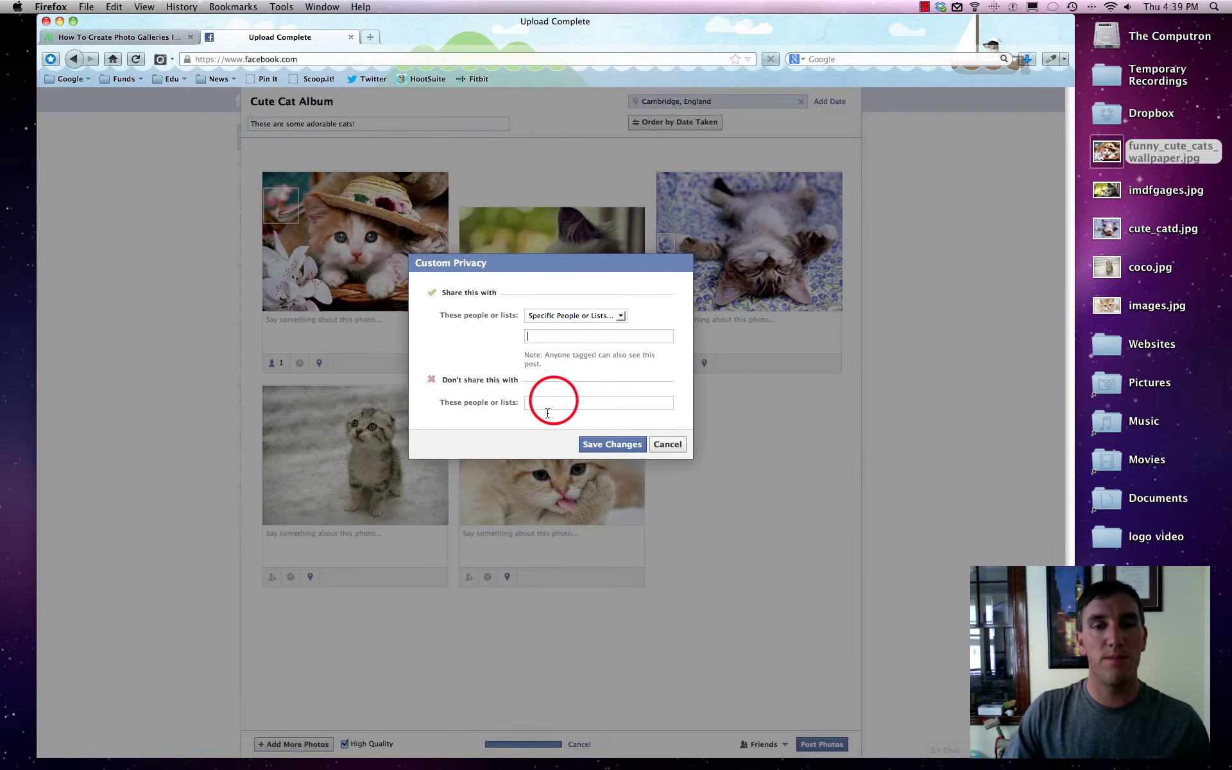
{"action": "left_click", "coordinate": [663, 445]}
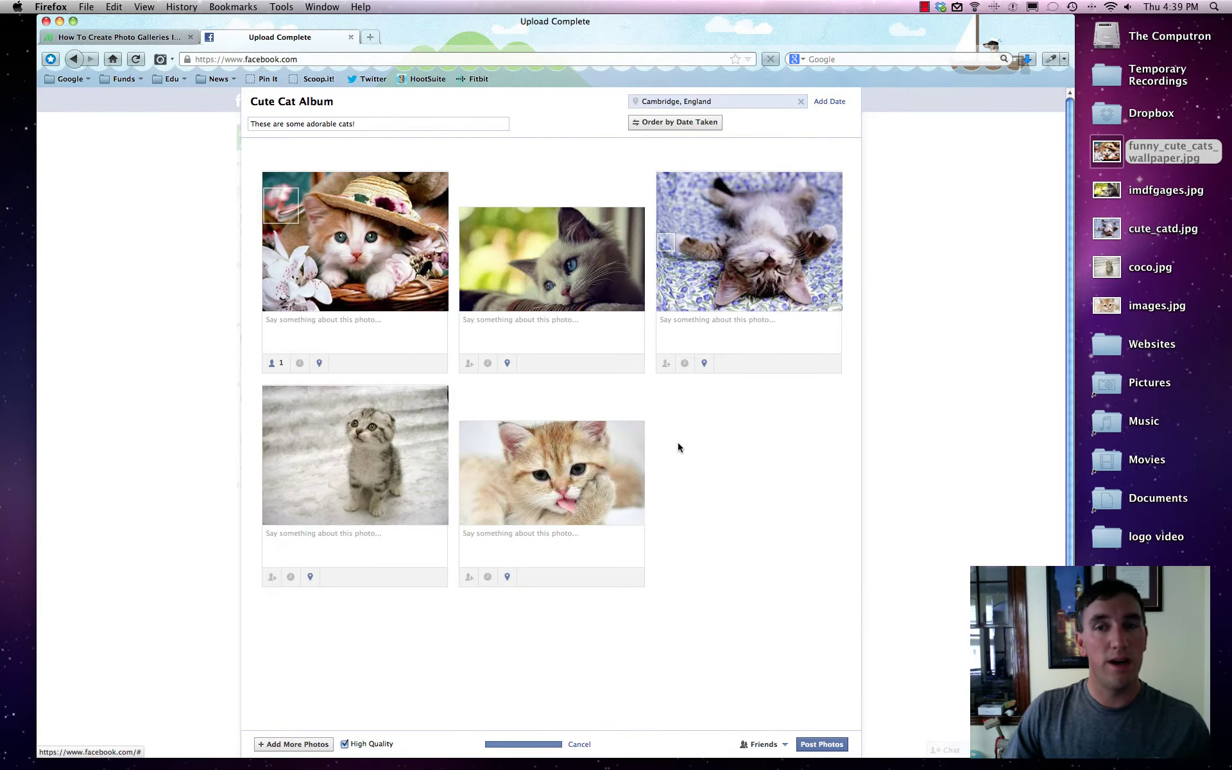
Step: Post the album's photos and highlight the photo of the blue-eyed kitten on the green background
{"action": "left_click", "coordinate": [824, 744]}
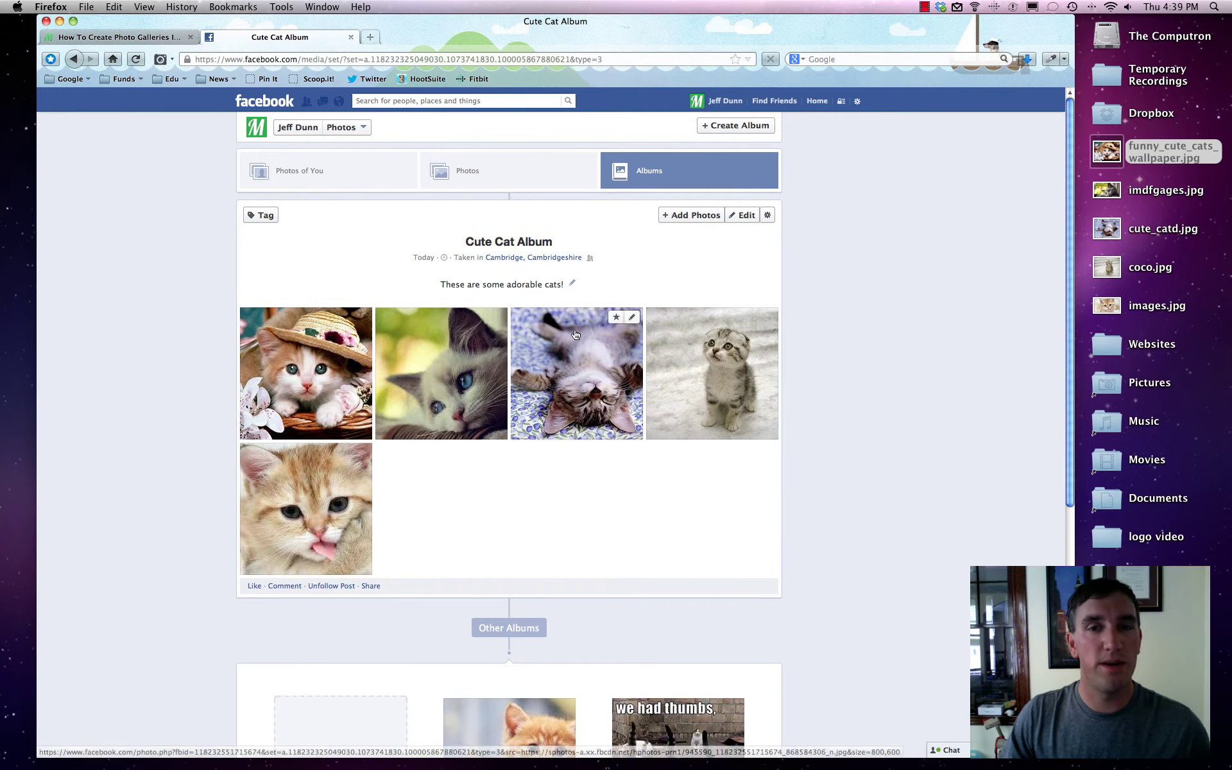
{"action": "mouse_move", "coordinate": [489, 323]}
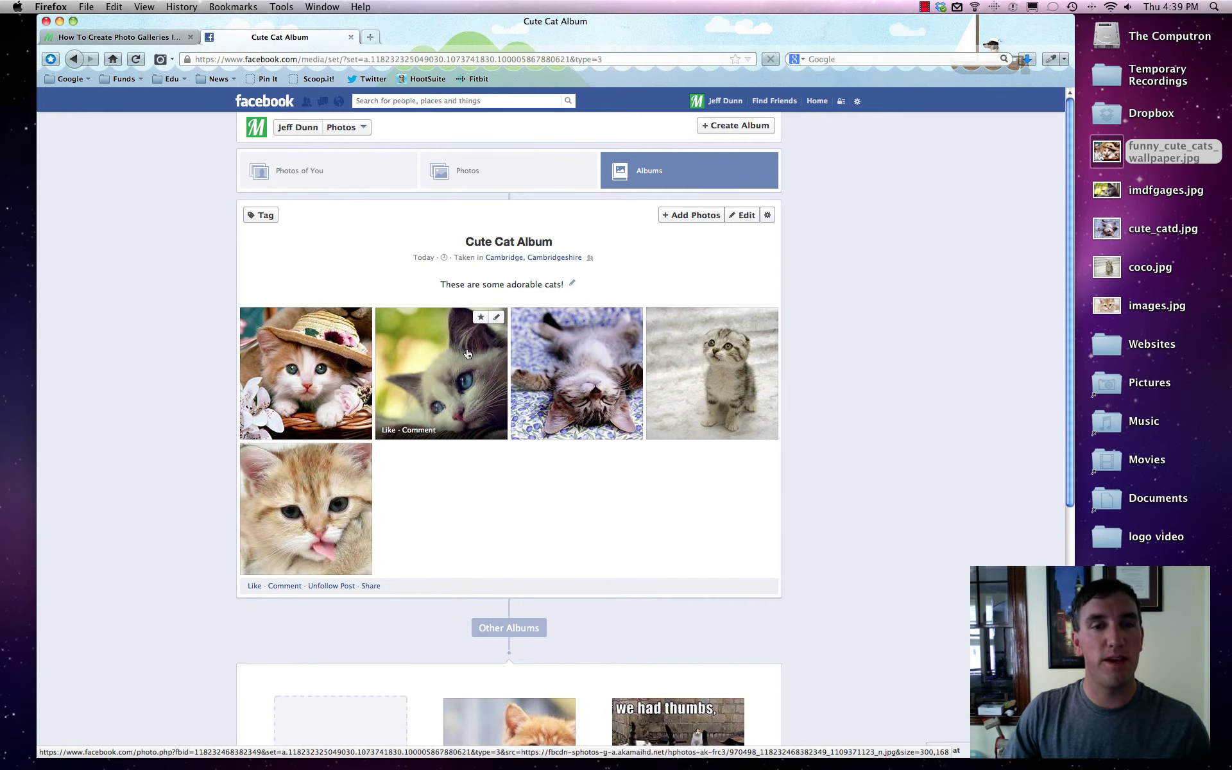
{"action": "left_click", "coordinate": [481, 317]}
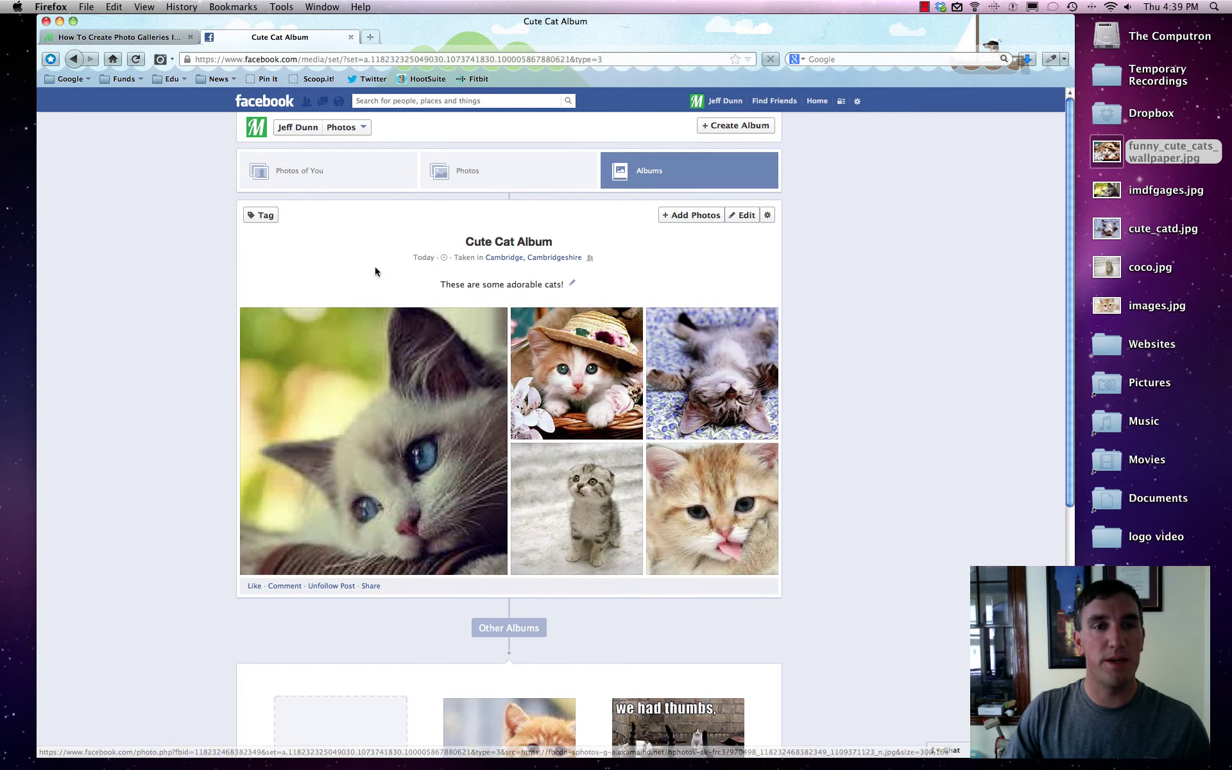
Step: Open the posted Cute Cat Album for editing
{"action": "left_click", "coordinate": [742, 216]}
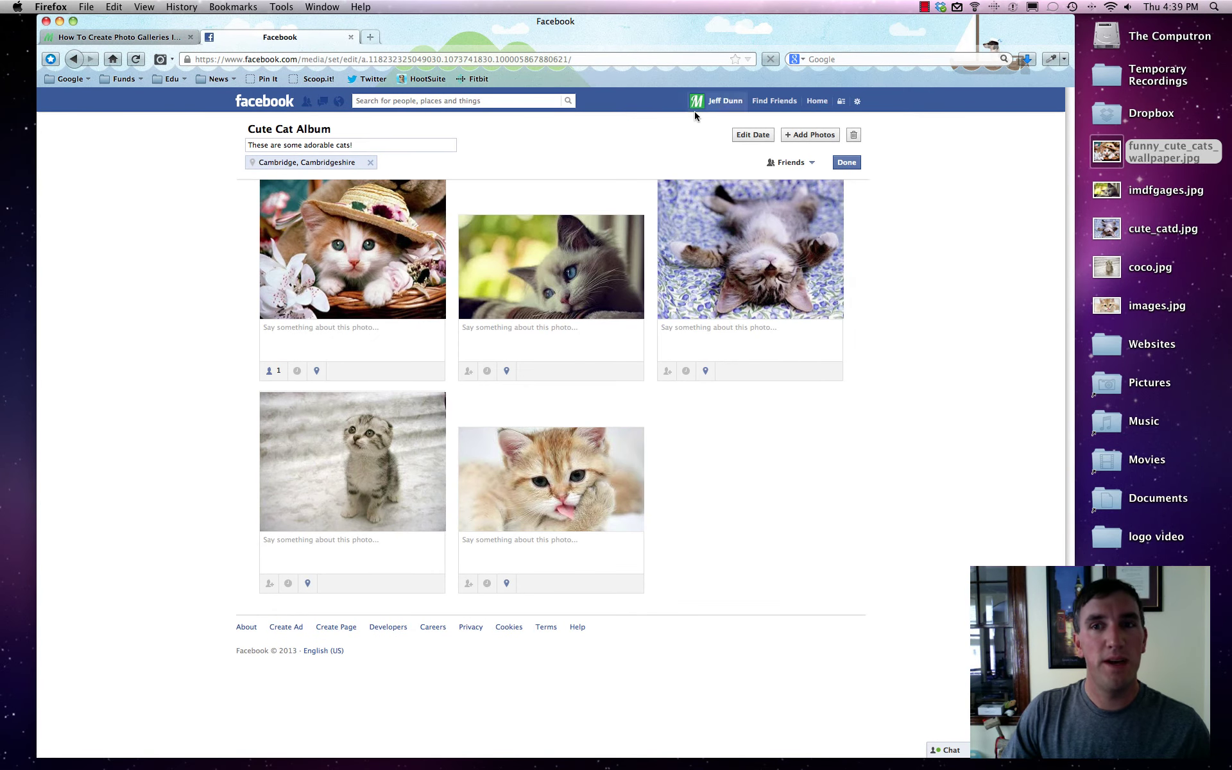
{"action": "left_click", "coordinate": [924, 7]}
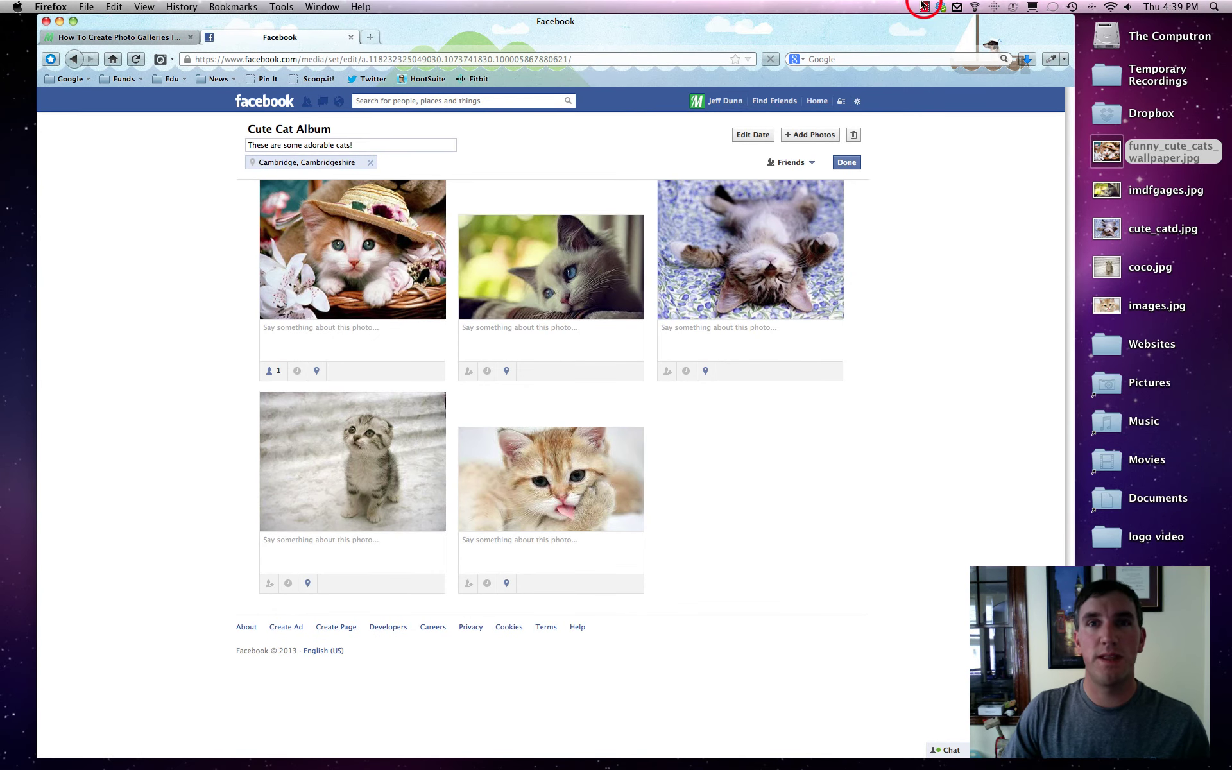
{"action": "left_click", "coordinate": [924, 6]}
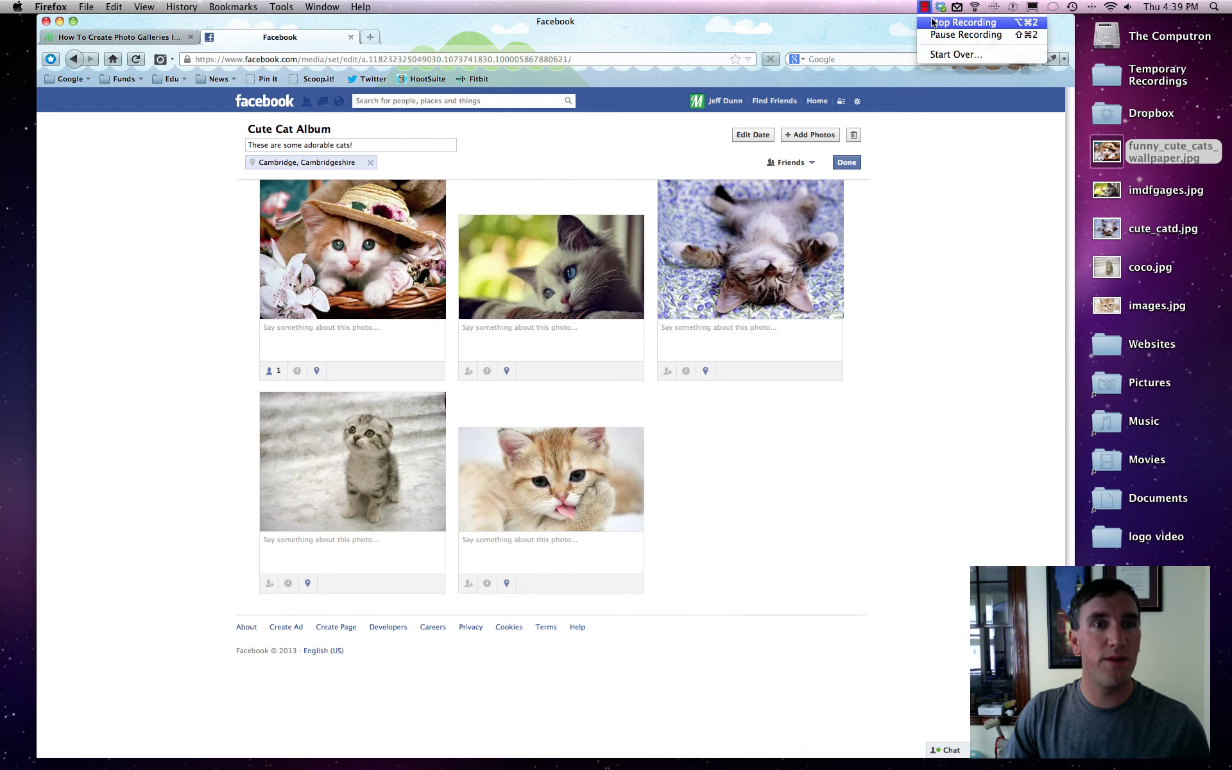